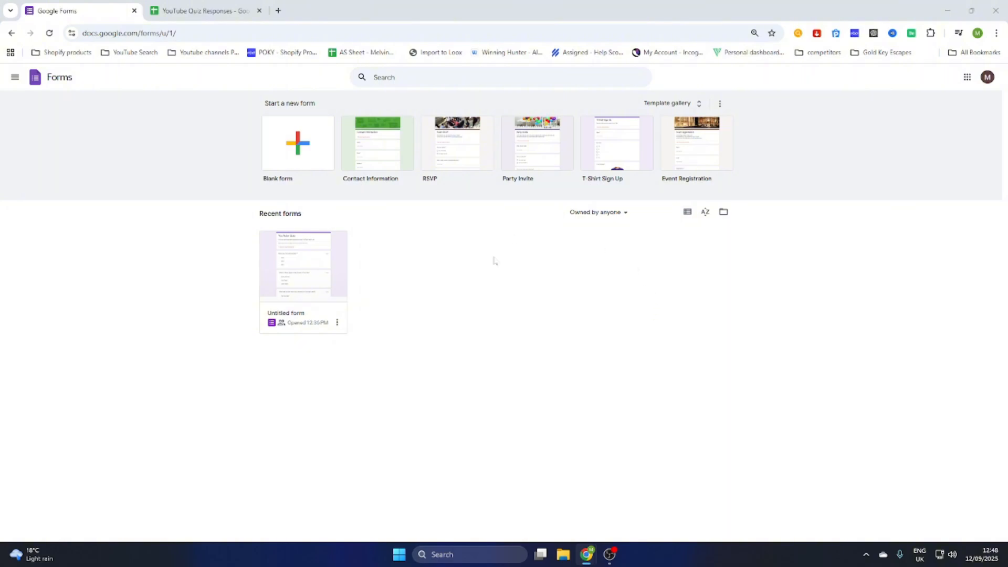
Step: Create a blank form whose first question reads 'How do you think about our service?'
left_click(277, 147)
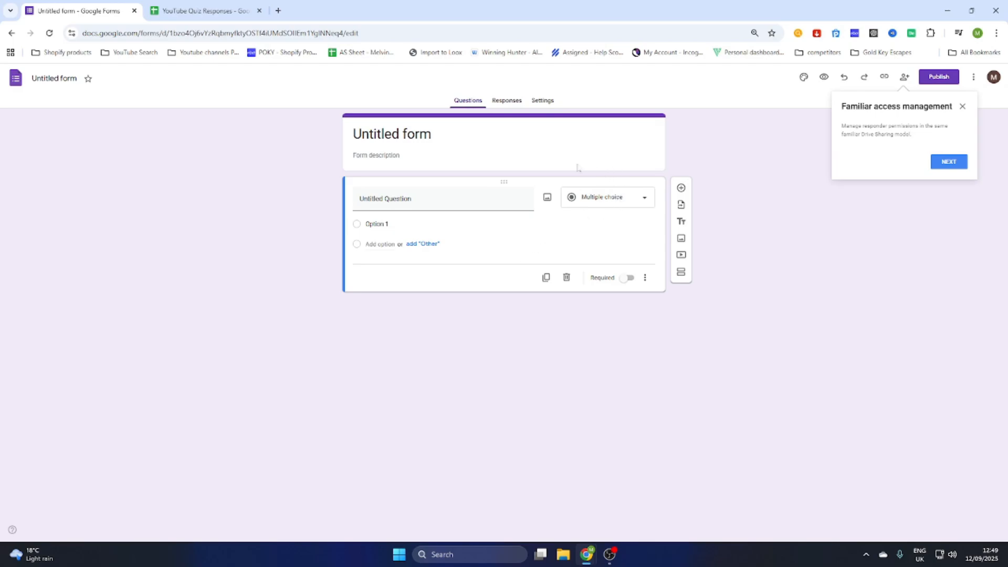
left_click(342, 204)
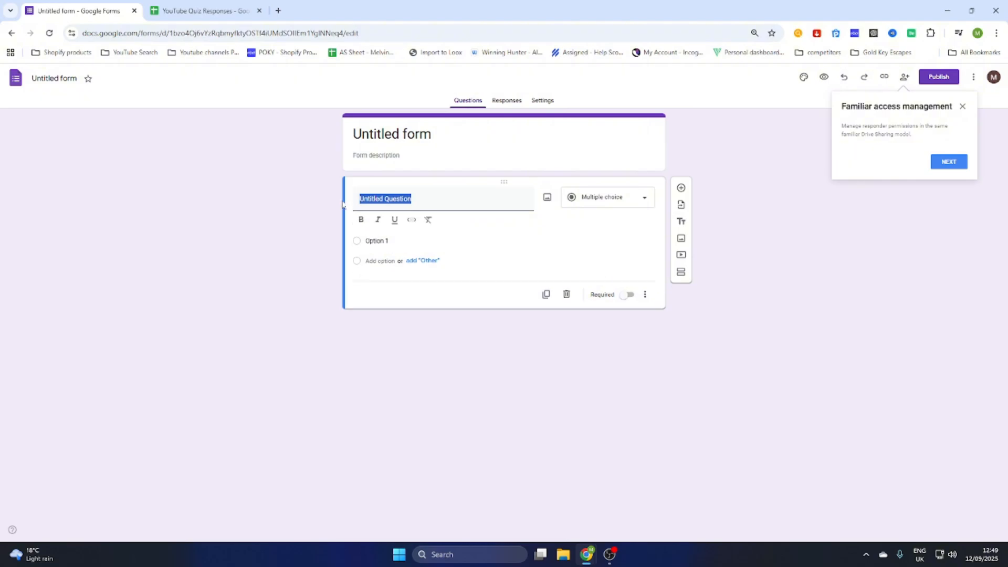
type("How do you")
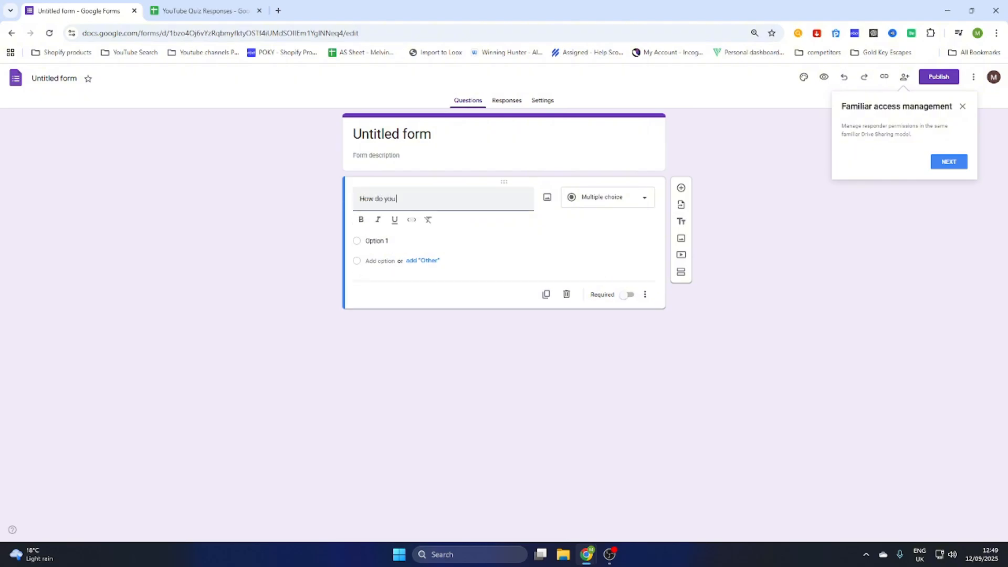
type(" think about our service?")
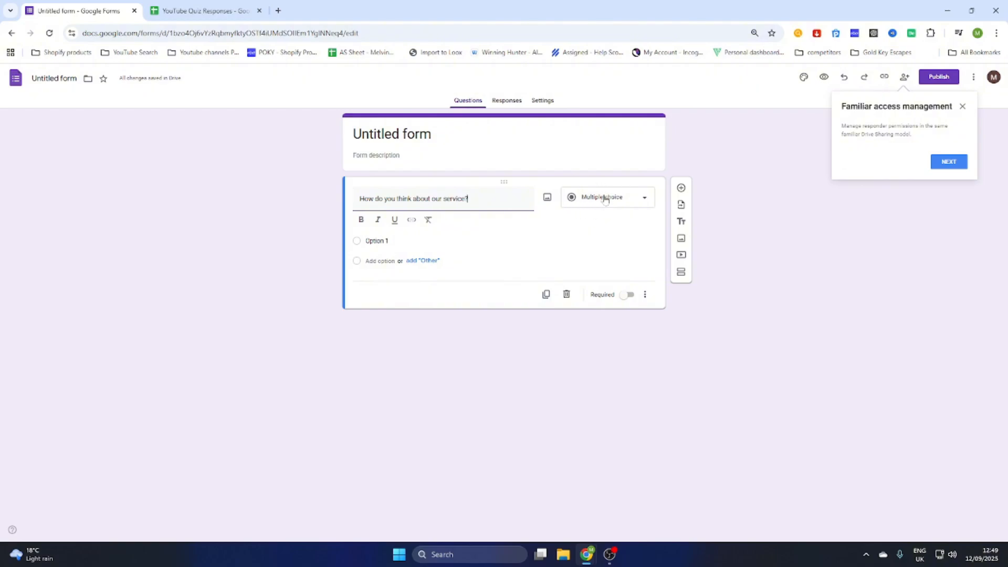
Step: Make the service question a Rating with a 10-level scale, keeping stars as the symbol
left_click(643, 200)
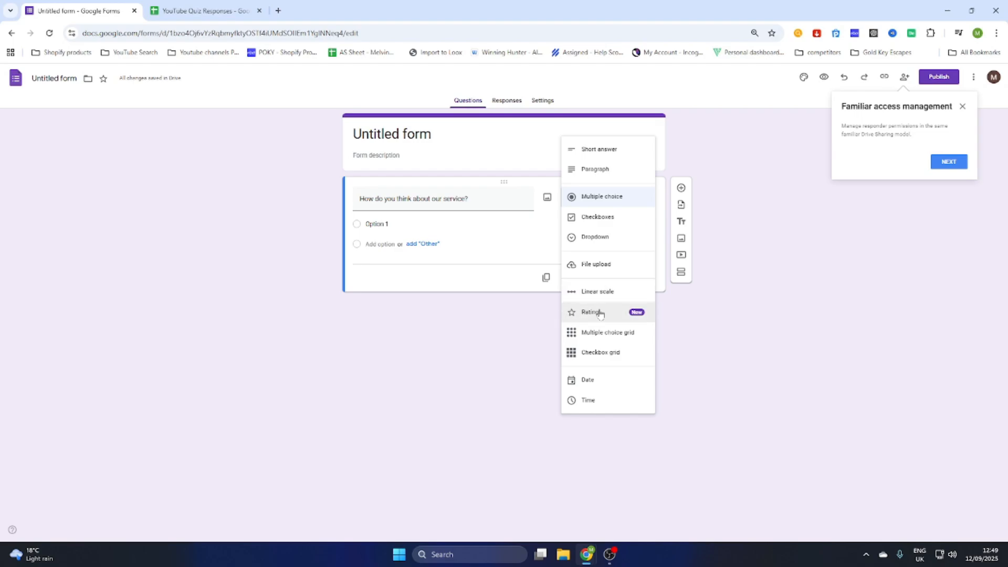
left_click(599, 313)
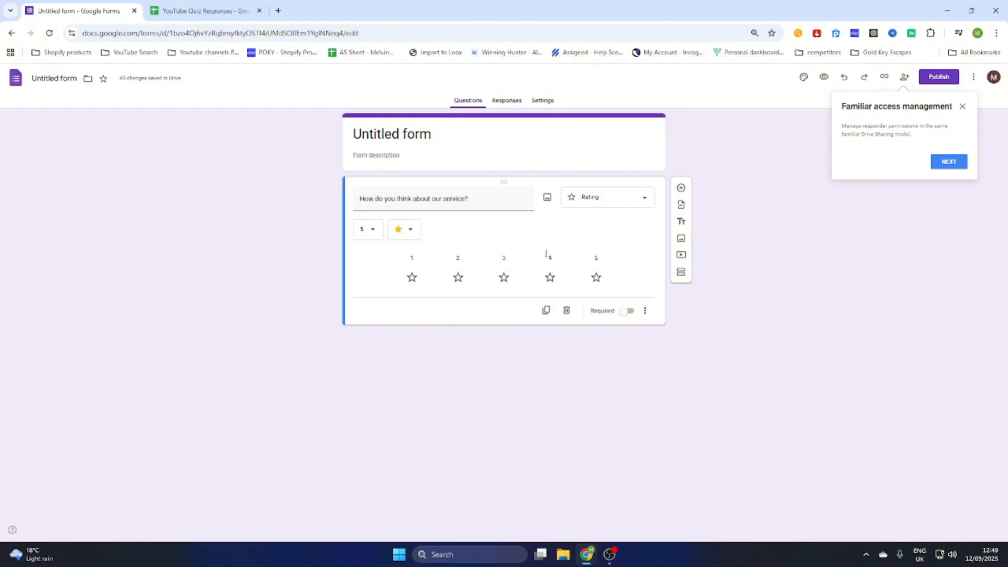
left_click(373, 231)
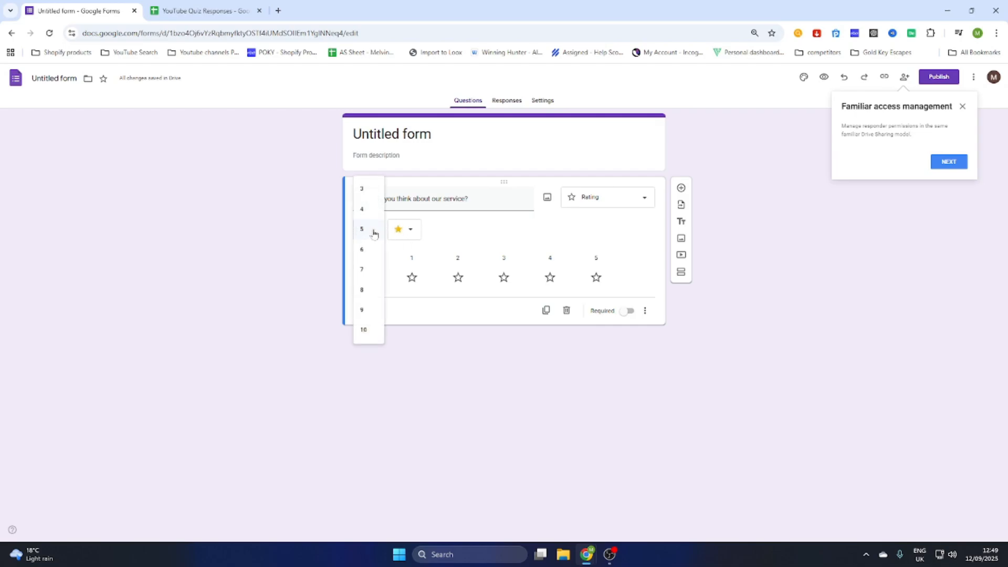
left_click(368, 330)
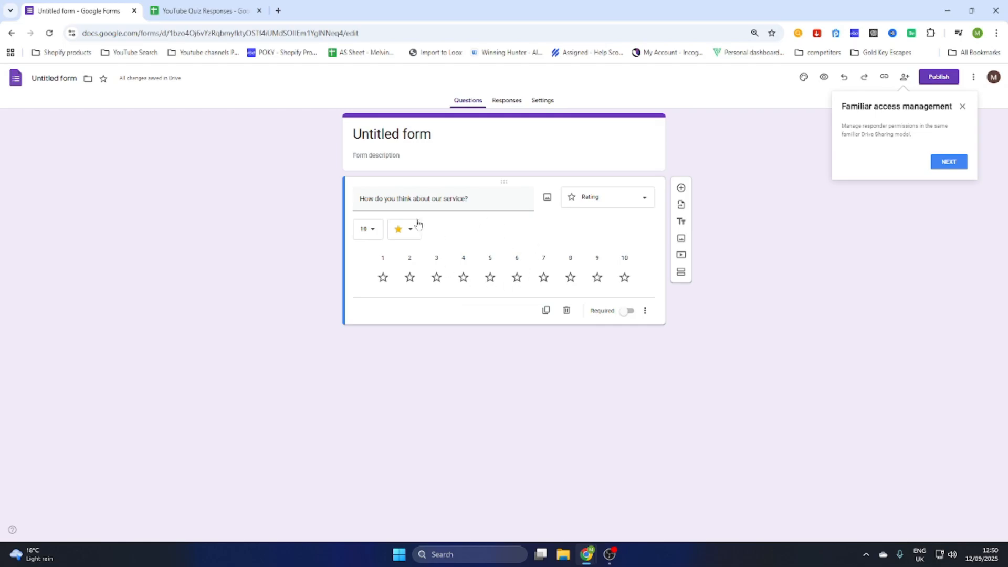
left_click(368, 230)
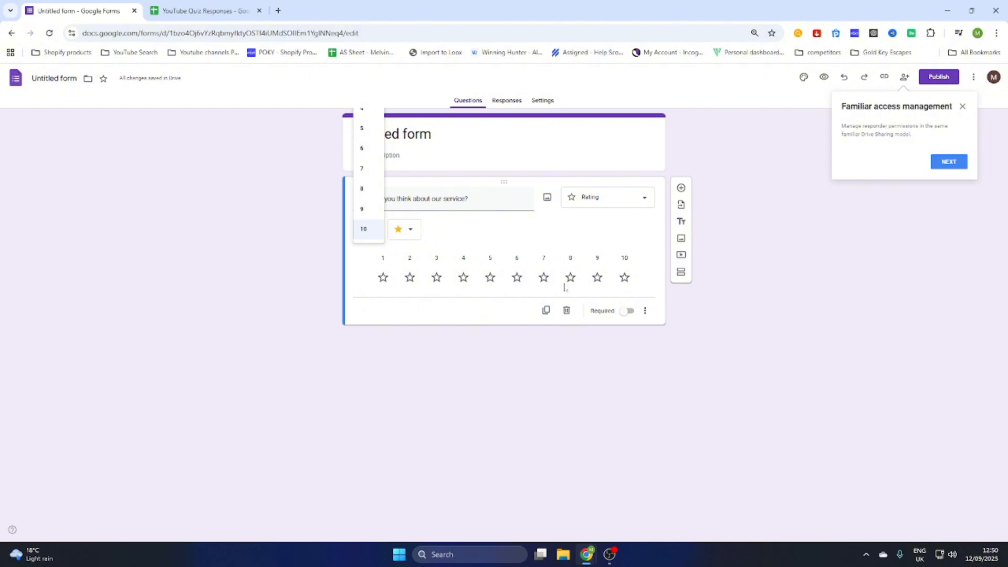
left_click(497, 232)
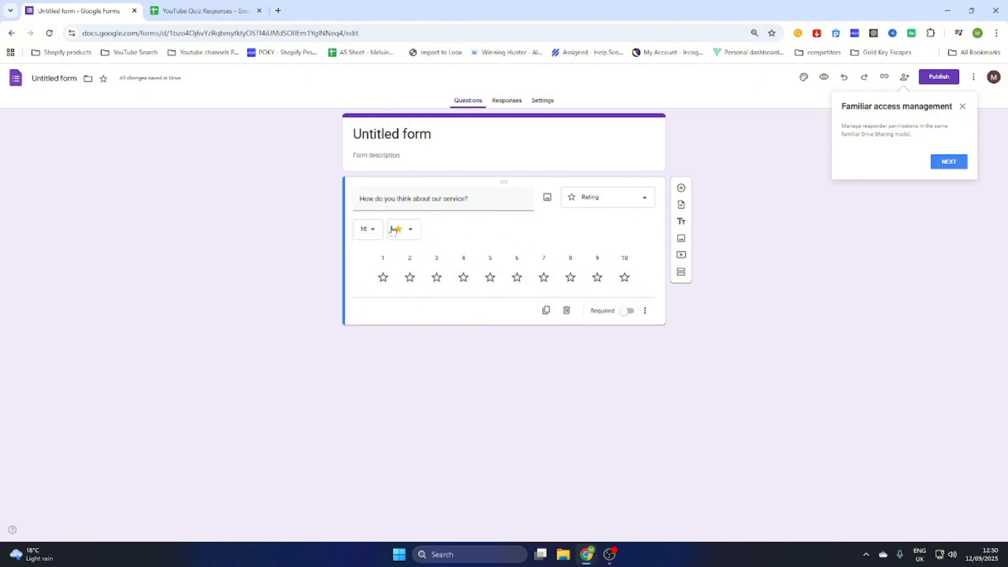
left_click(406, 231)
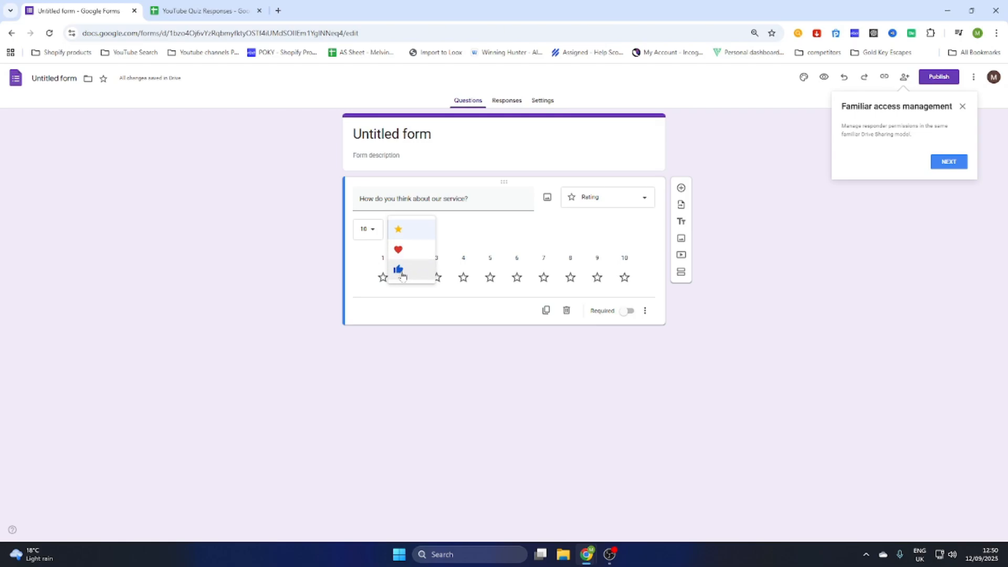
left_click(459, 235)
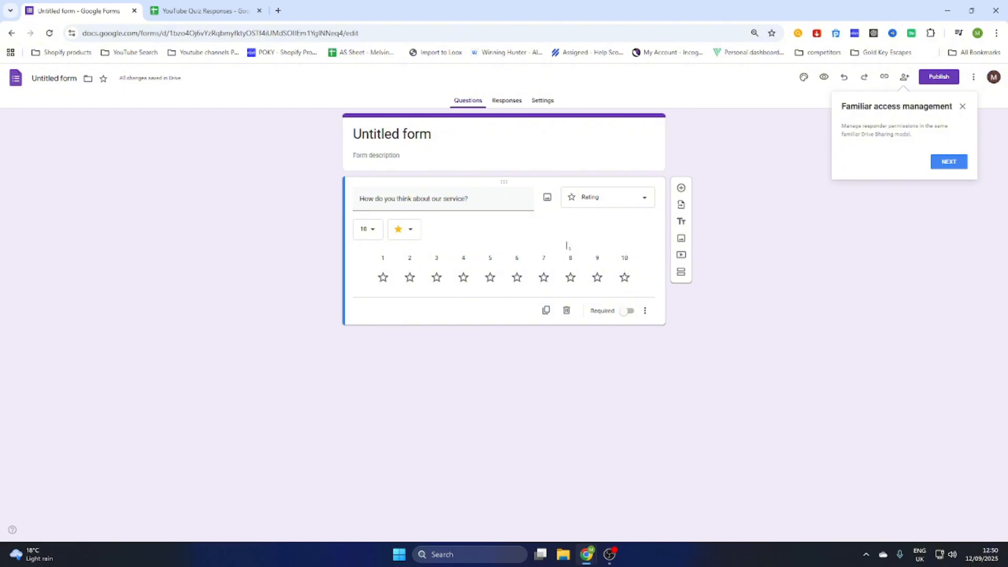
Step: Mark the rating question required, add a blank second question, and name the form 'Rate US!'
left_click(625, 313)
left_click(682, 188)
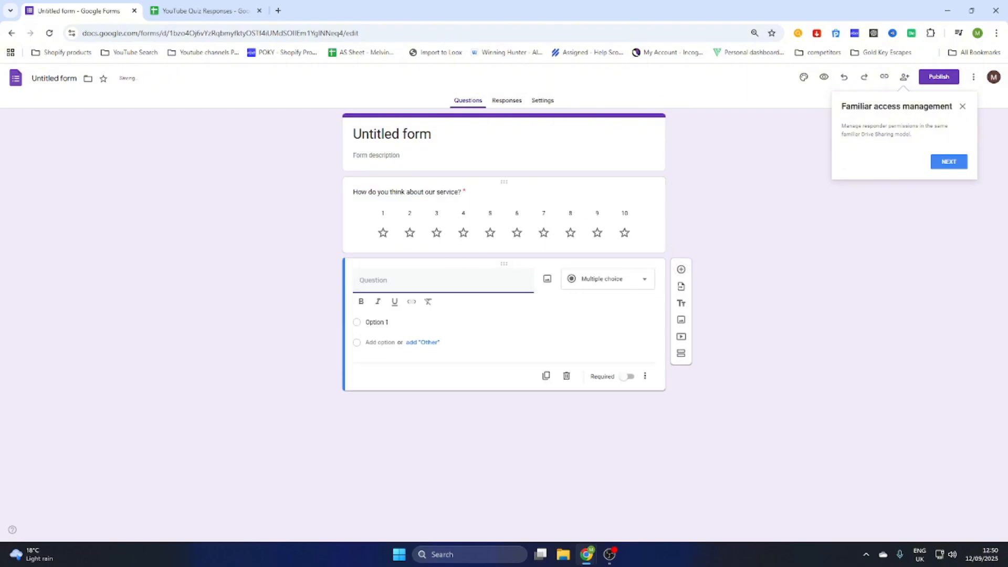
left_click(392, 134)
type("R")
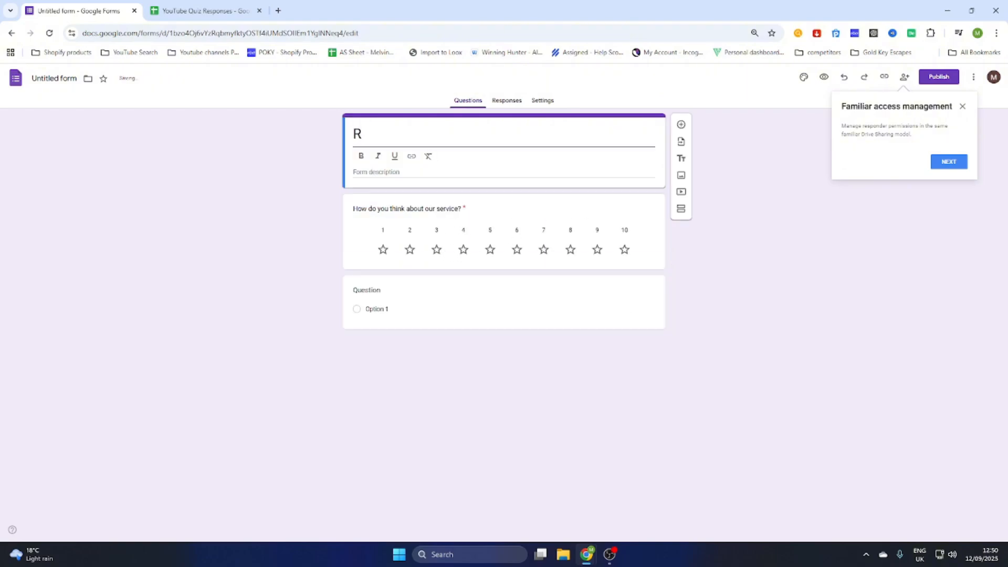
type("ate US!")
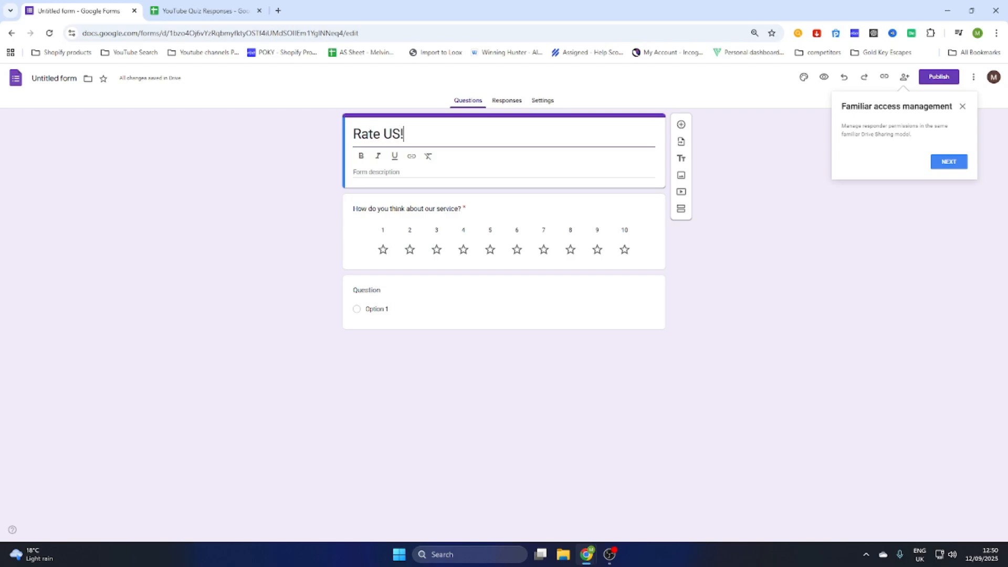
left_click(508, 170)
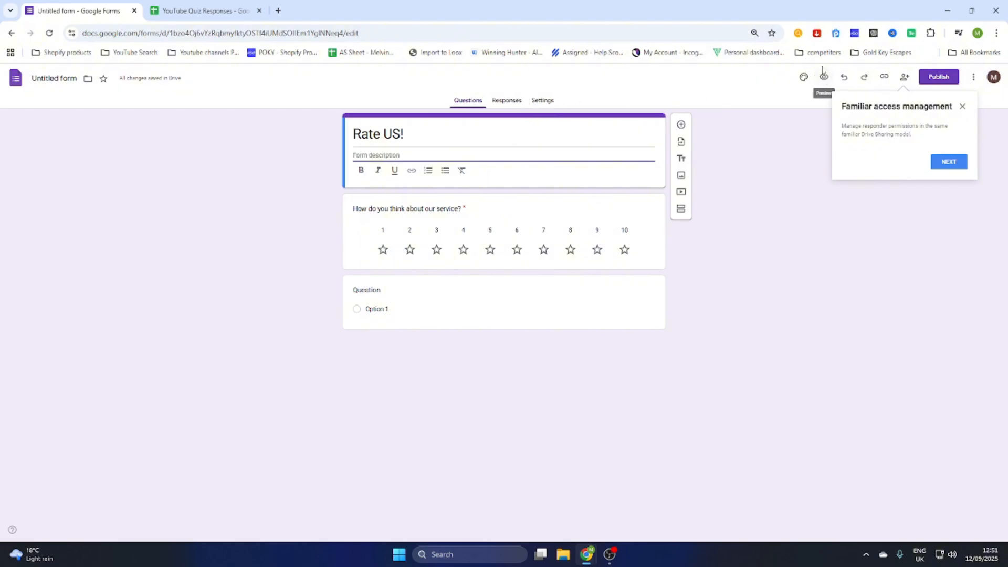
Step: Dismiss the access tip and preview 'Rate US!', answering 8 stars and Option 1
left_click(963, 107)
left_click(824, 78)
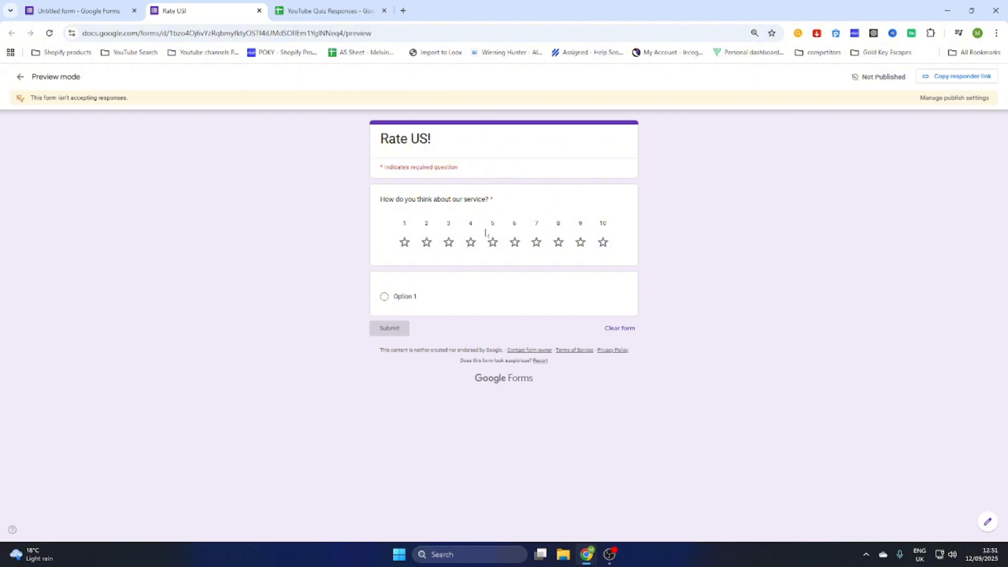
left_click(559, 246)
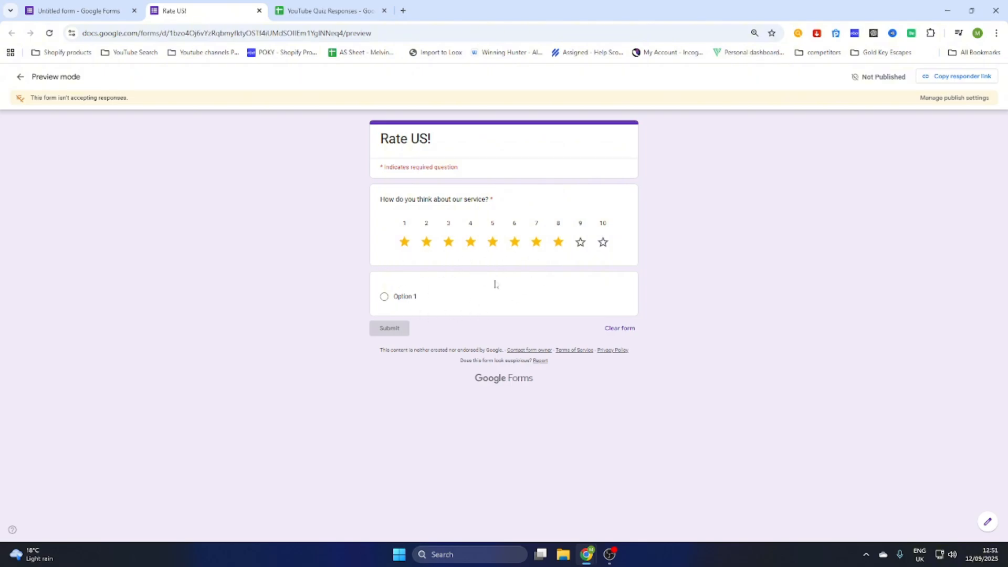
left_click(384, 296)
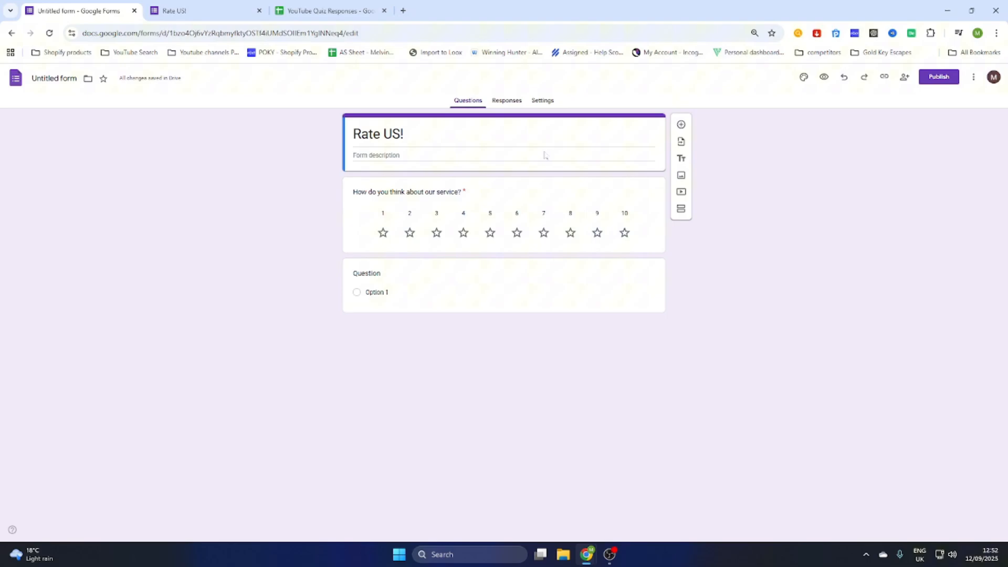
Step: From the editor's Responses, link to a new spreadsheet named 'service responses form'
left_click(545, 155)
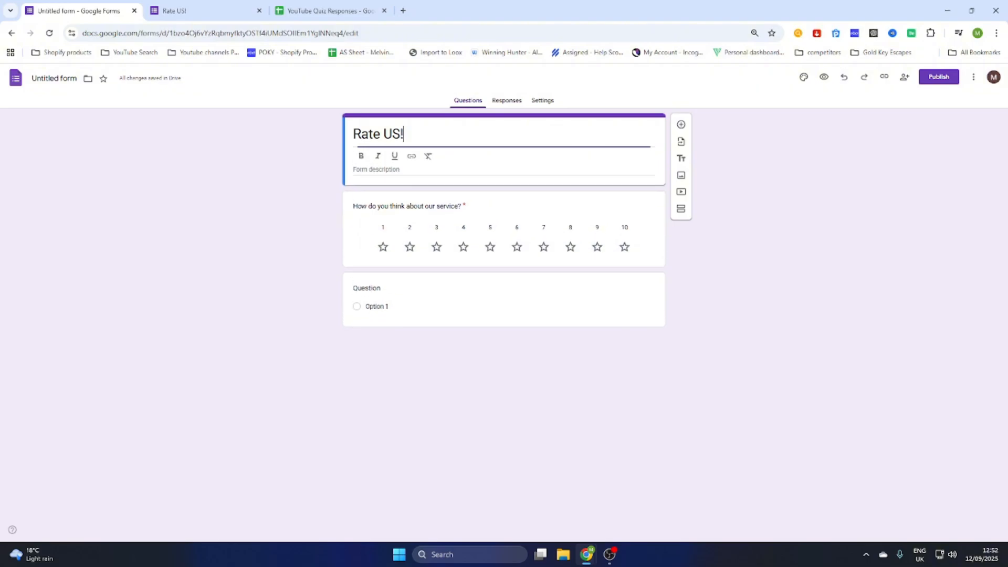
left_click(507, 100)
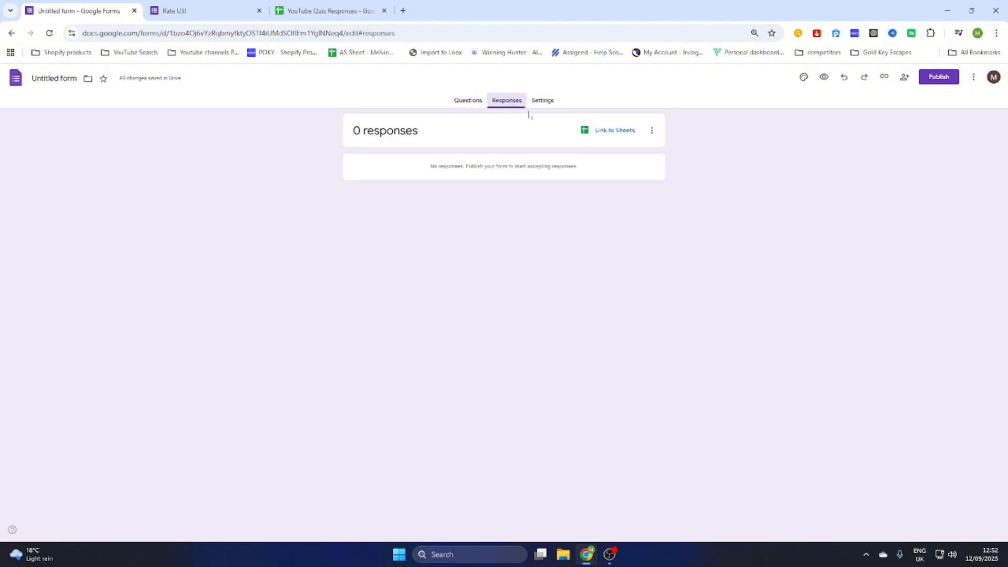
left_click(604, 131)
left_click_drag(557, 124, 462, 127)
type("s")
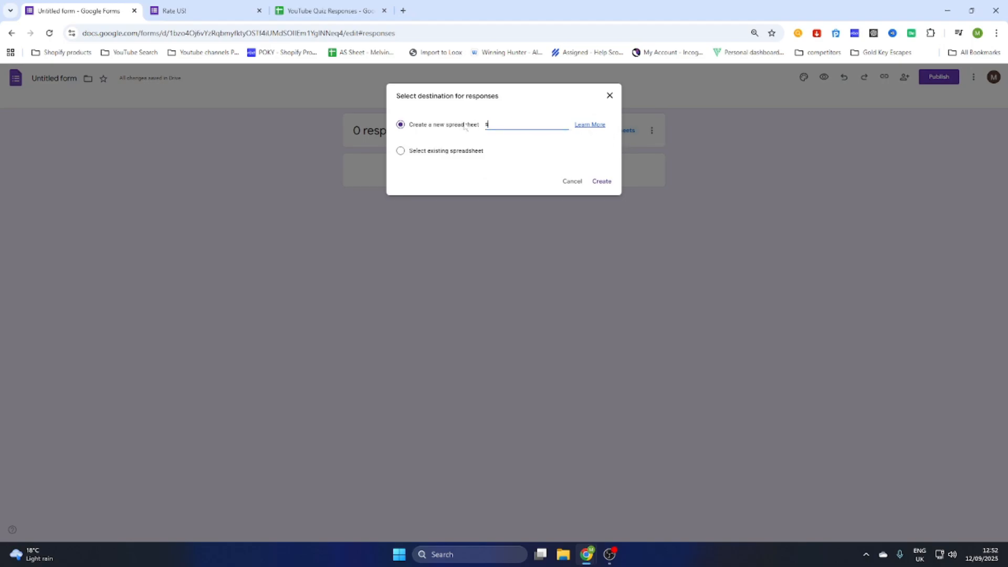
type("ervice responses form")
left_click(604, 182)
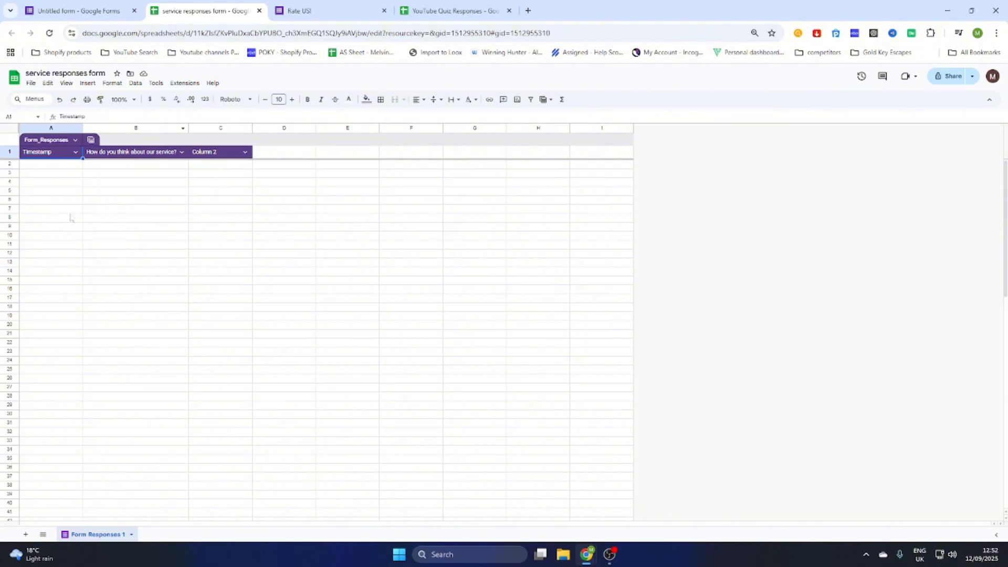
Step: Highlight the empty Timestamp and answer columns A to C in the response sheet
left_click_drag(53, 165, 48, 288)
left_click_drag(114, 166, 216, 300)
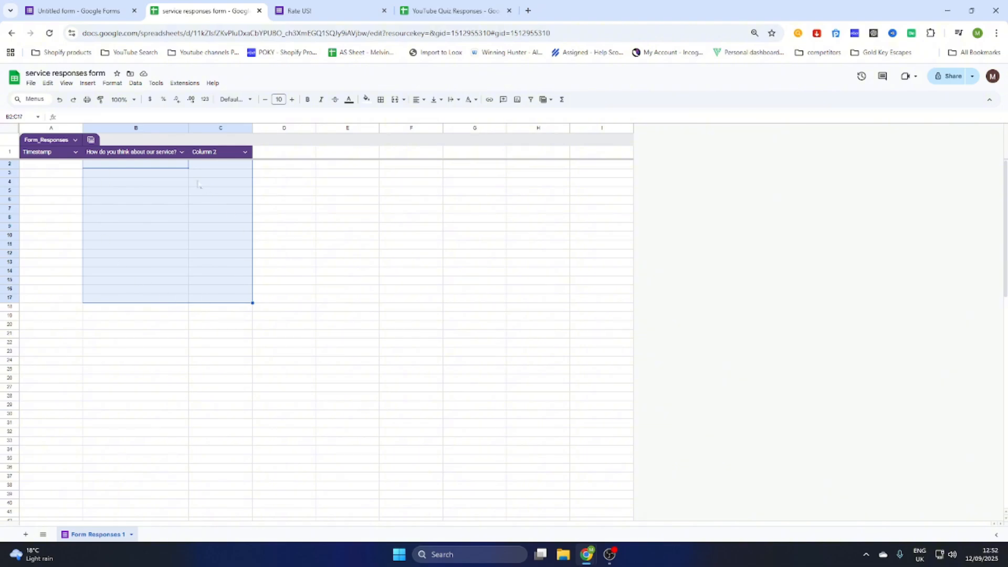